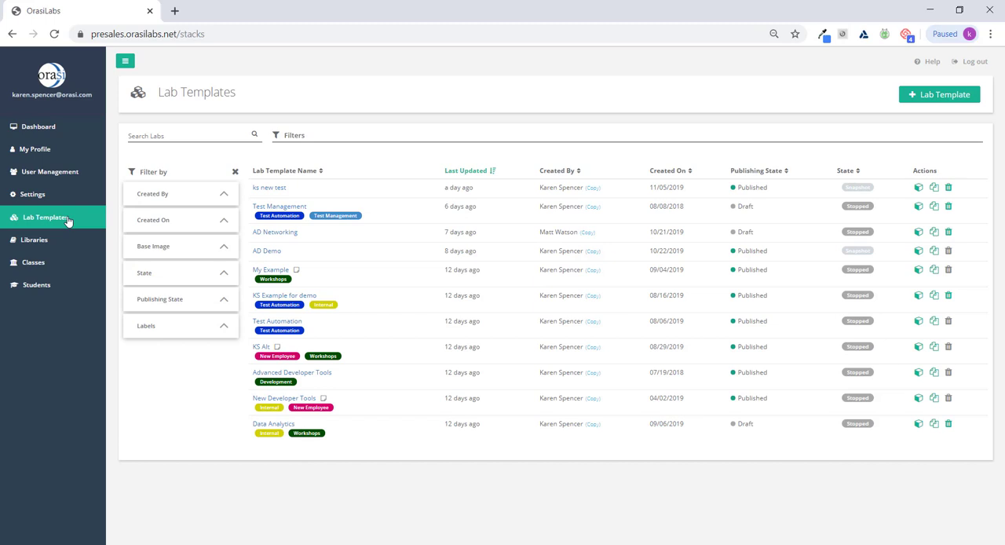
- Start a new lab template named "Designer Example" with the description "Example for demo"
{"action": "left_click", "coordinate": [953, 95]}
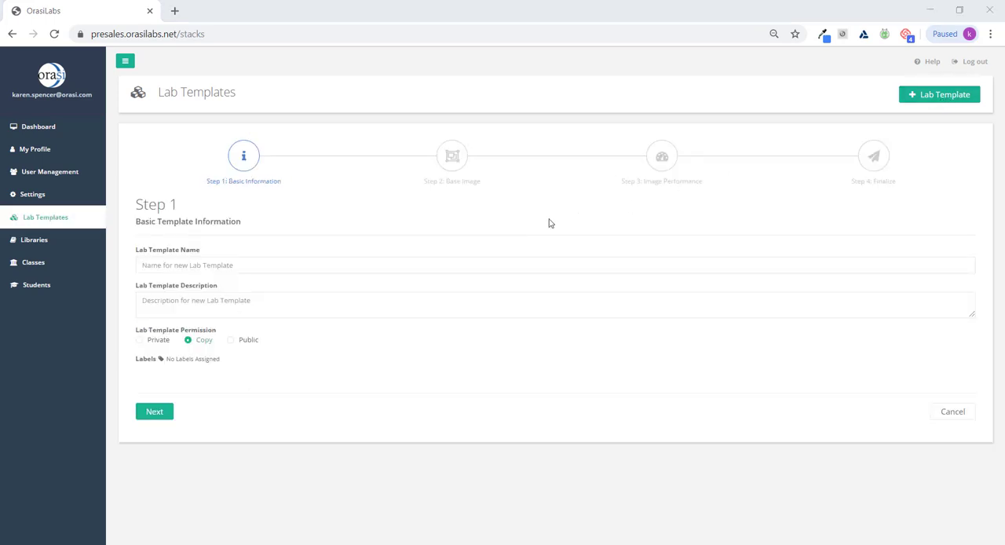
{"action": "left_click", "coordinate": [250, 267]}
{"action": "type", "text": "D"}
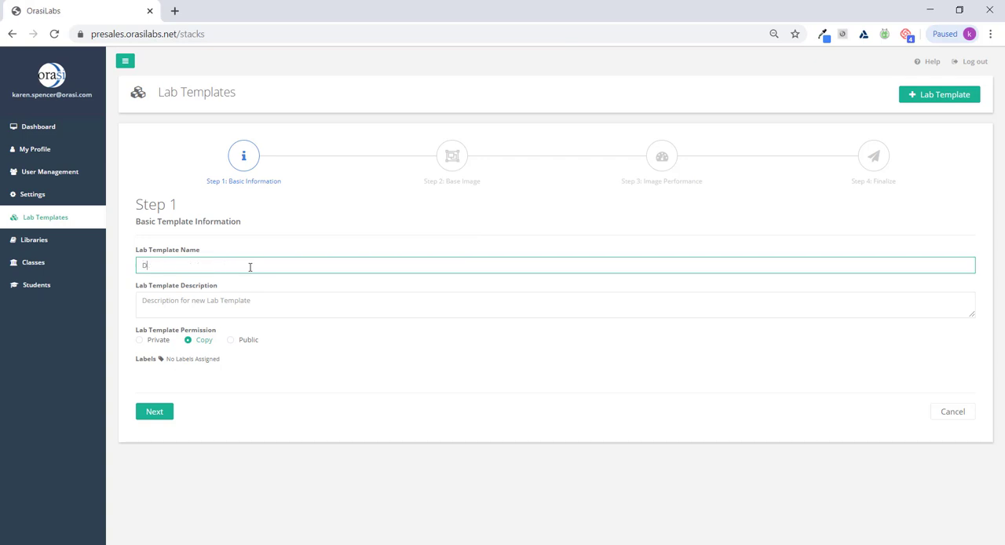
{"action": "type", "text": "esigner Example"}
{"action": "left_click", "coordinate": [228, 297]}
{"action": "type", "text": "Example for"}
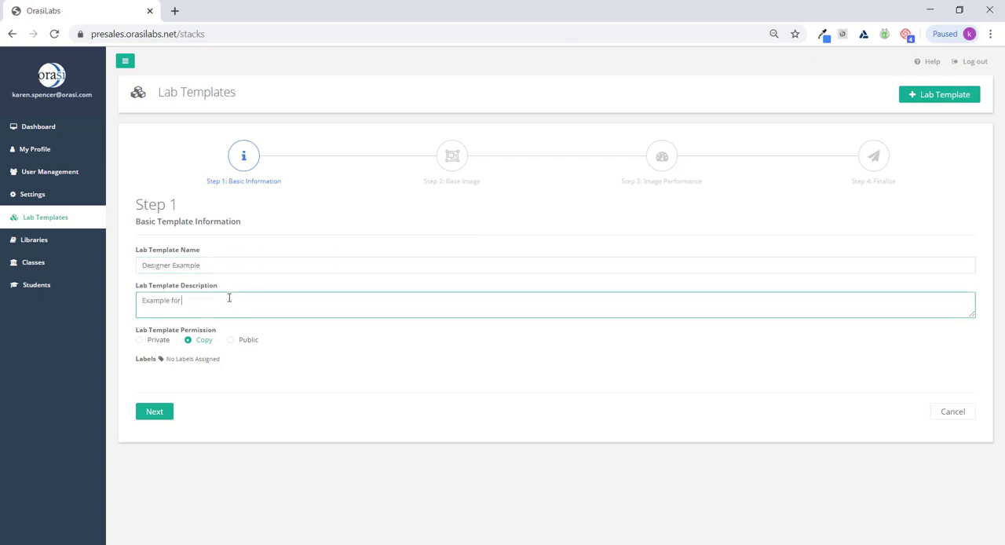
{"action": "type", "text": " demo"}
- Assign the Workshops and Sales labels to the new lab template
{"action": "left_click", "coordinate": [161, 360]}
{"action": "left_click", "coordinate": [536, 279]}
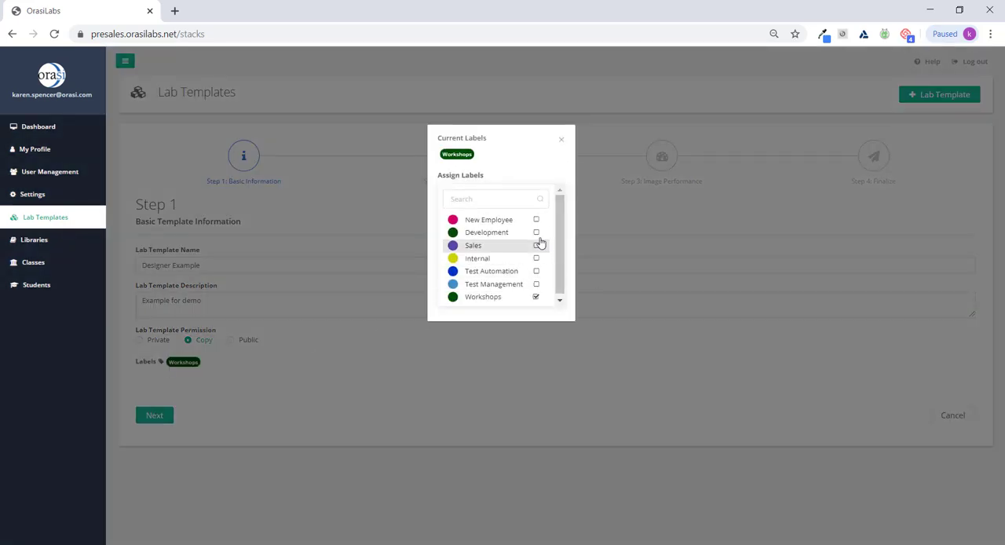
{"action": "left_click", "coordinate": [536, 247]}
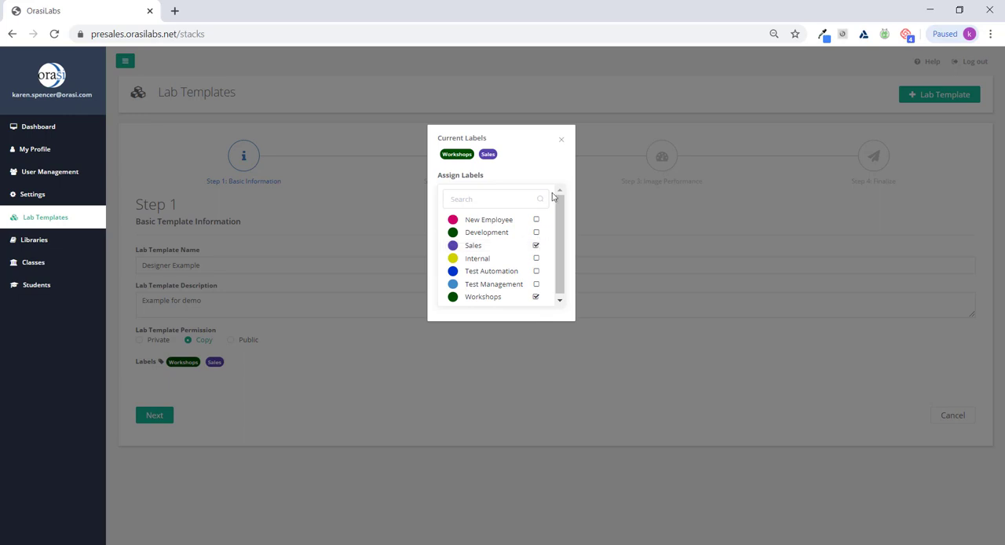
{"action": "left_click", "coordinate": [562, 139]}
- Continue to the base image stage, switch to the template designer and place two servers side by side on the canvas
{"action": "left_click", "coordinate": [154, 416]}
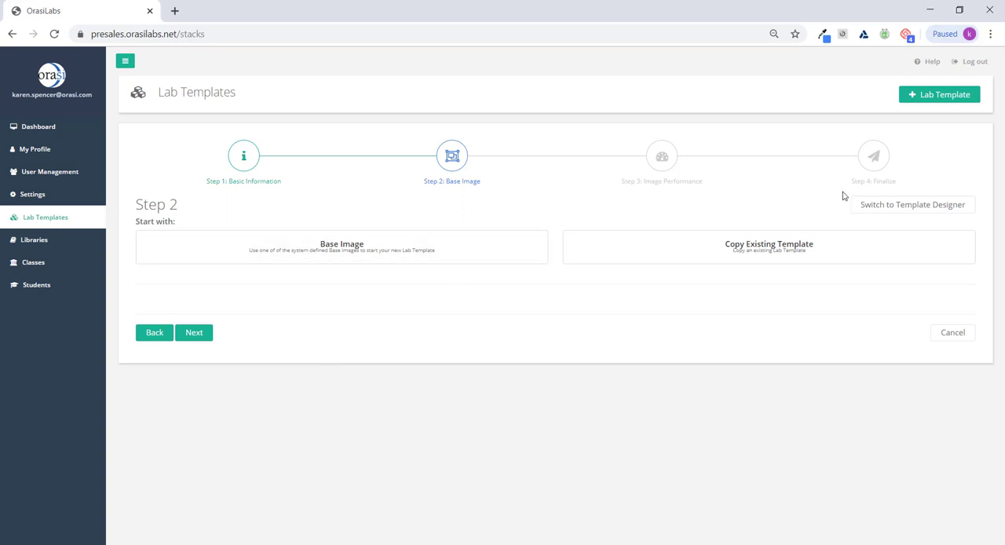
{"action": "left_click", "coordinate": [935, 205]}
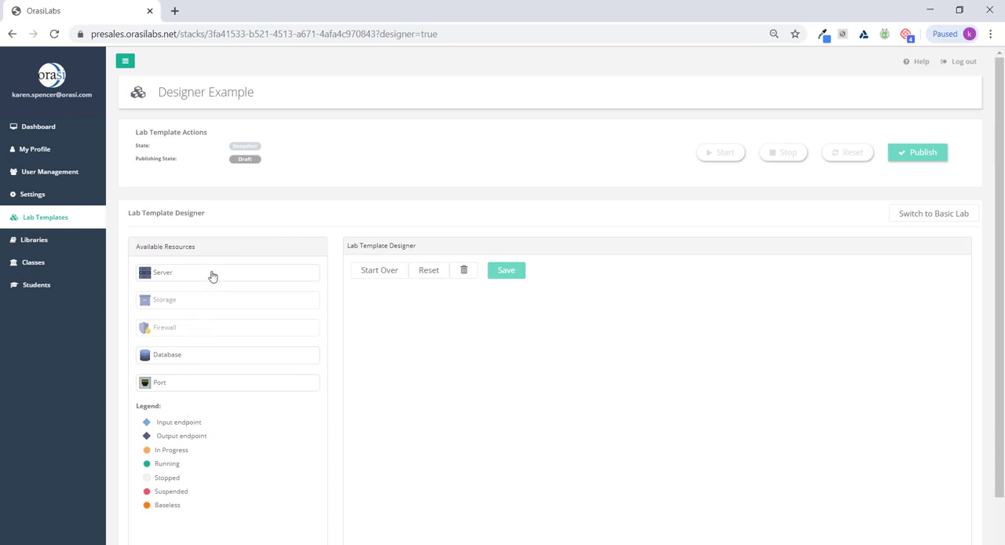
{"action": "left_click_drag", "start_coordinate": [212, 275], "coordinate": [466, 410]}
{"action": "left_click_drag", "start_coordinate": [195, 274], "coordinate": [597, 413]}
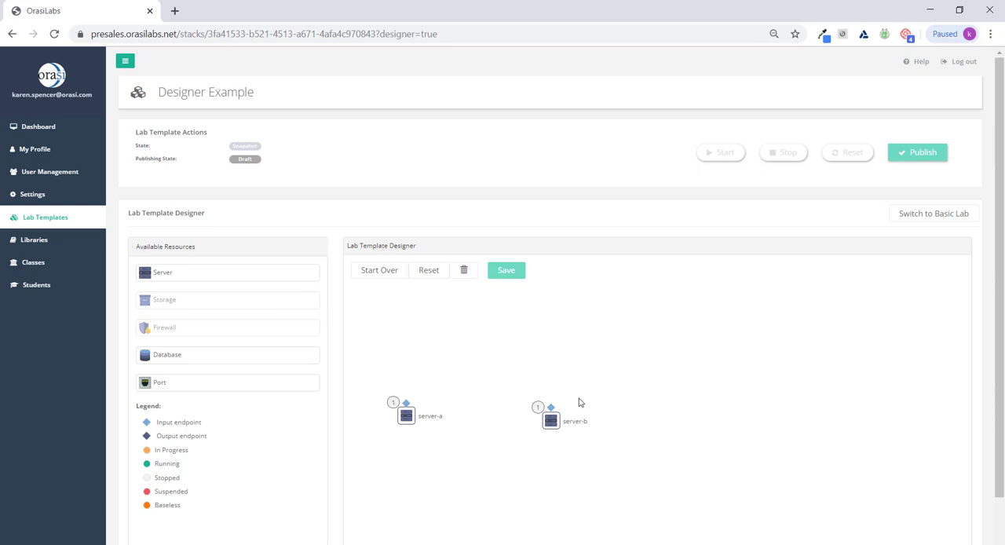
- Rename server-a to AppServer and configure it with instance type T2 Medium, base image Ubuntu Server and connection type SSH
{"action": "left_click", "coordinate": [406, 416]}
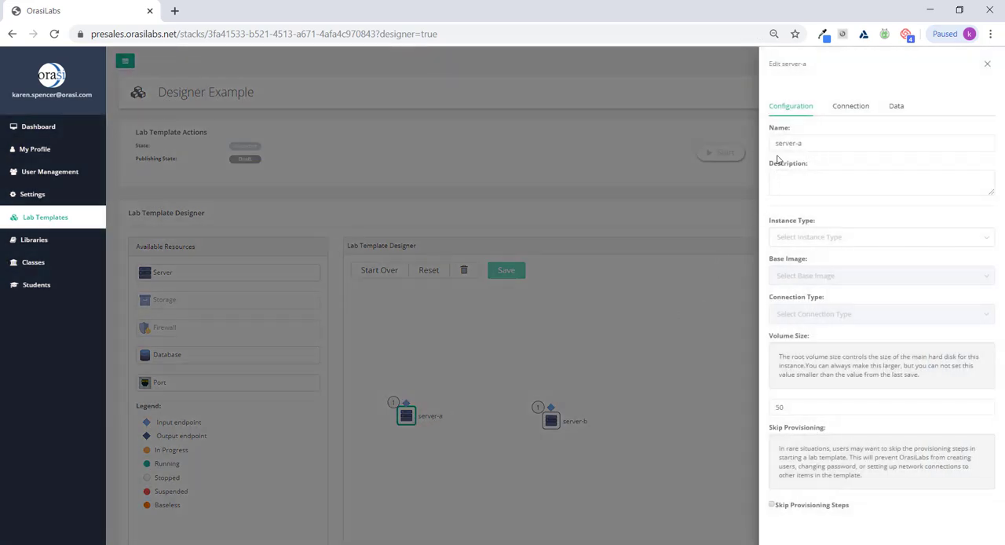
{"action": "left_click_drag", "start_coordinate": [776, 144], "coordinate": [808, 144]}
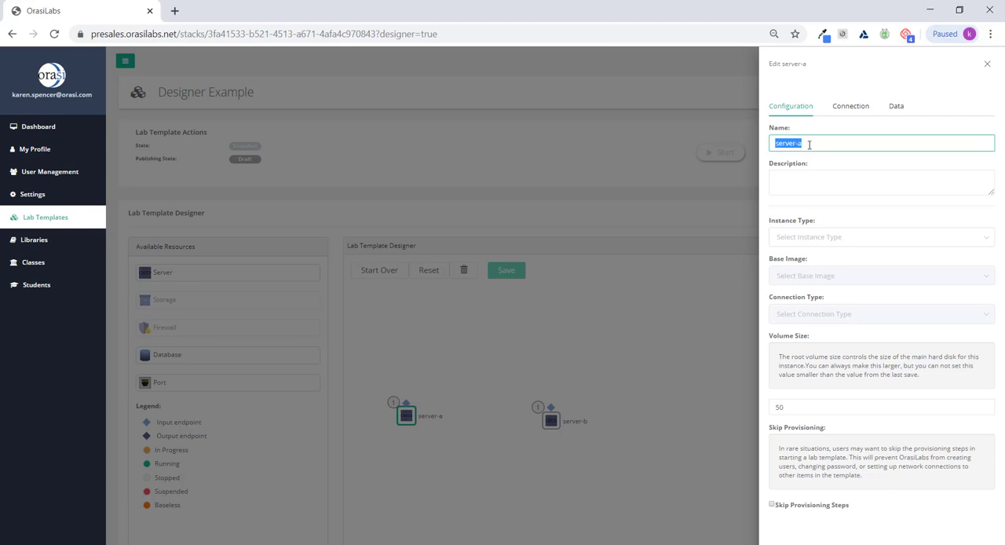
{"action": "type", "text": "AppServer"}
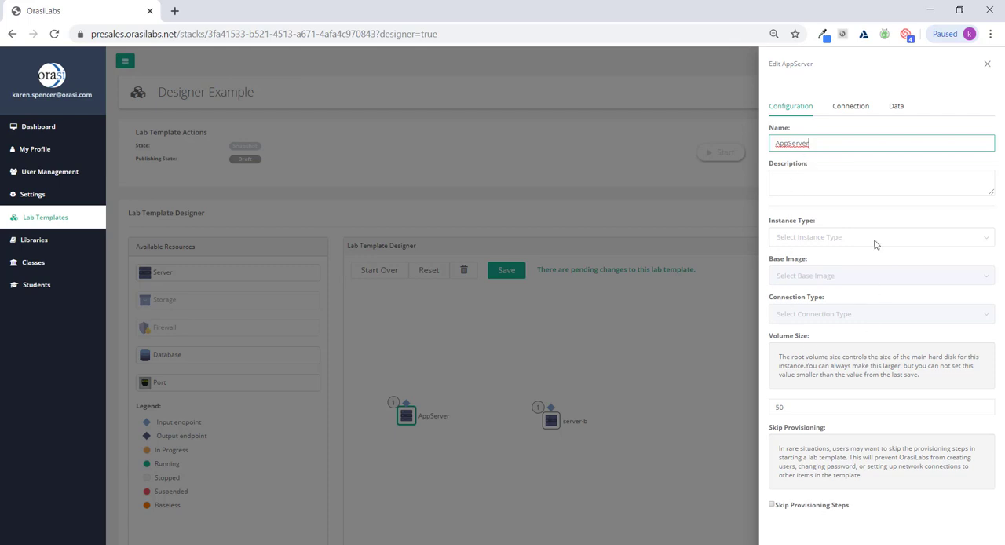
{"action": "left_click", "coordinate": [818, 236]}
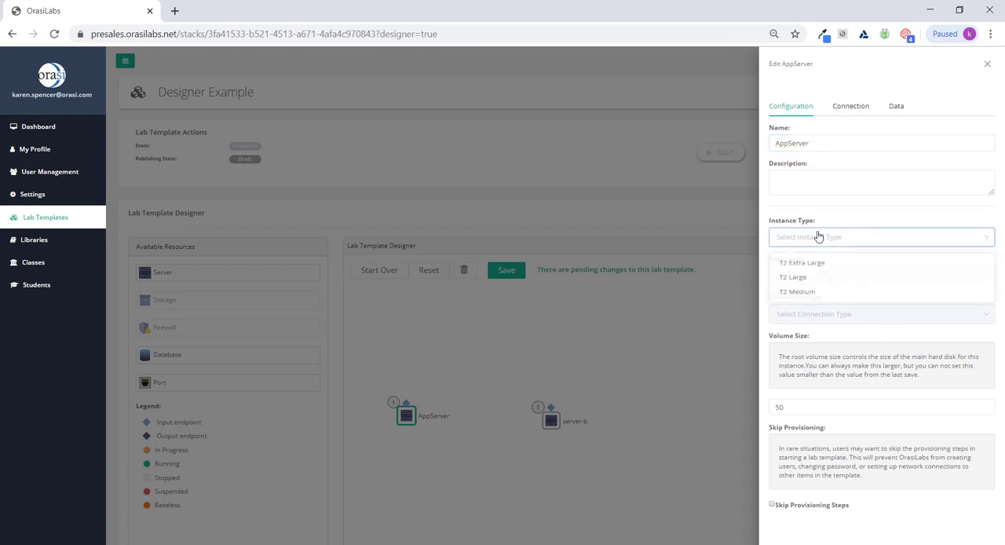
{"action": "left_click", "coordinate": [817, 298]}
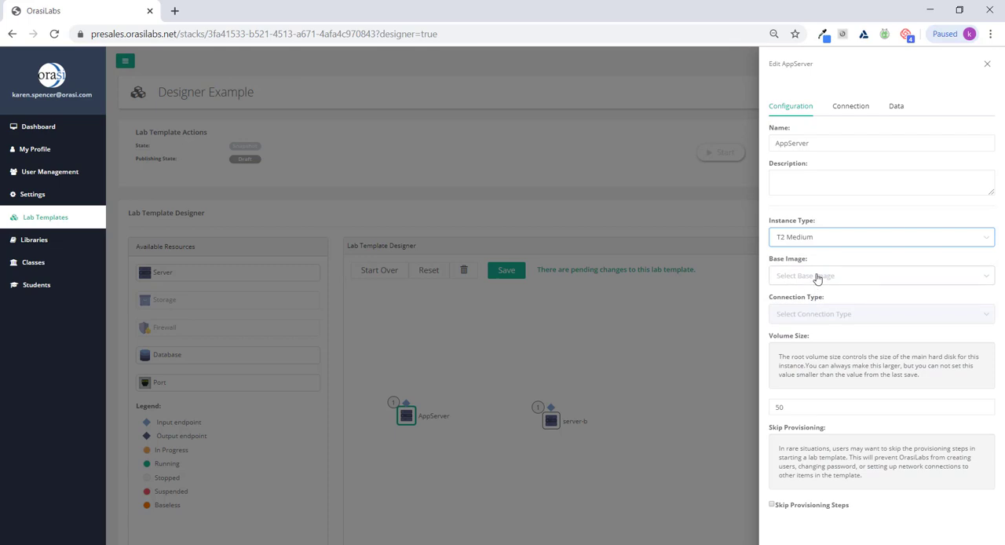
{"action": "left_click", "coordinate": [818, 276]}
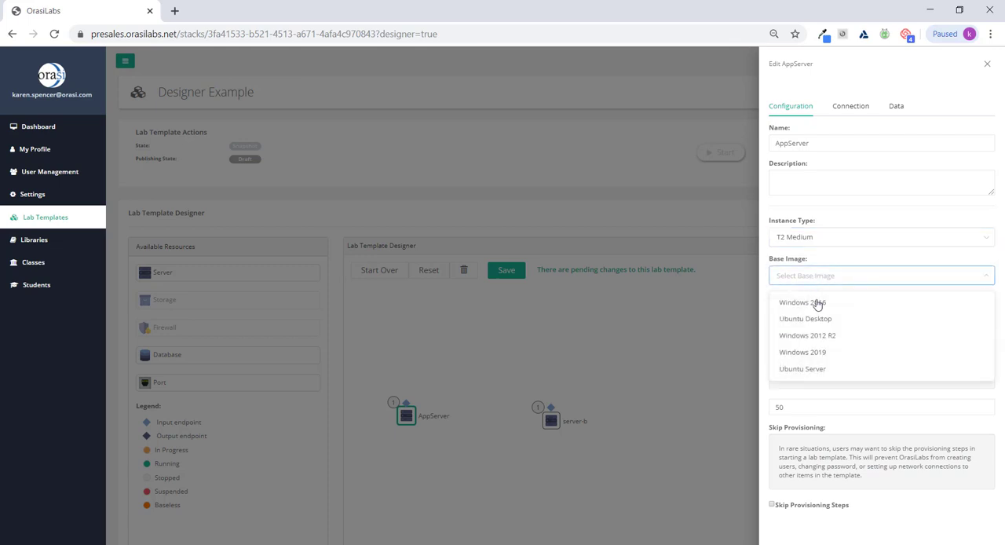
{"action": "left_click", "coordinate": [812, 371]}
{"action": "left_click", "coordinate": [806, 316]}
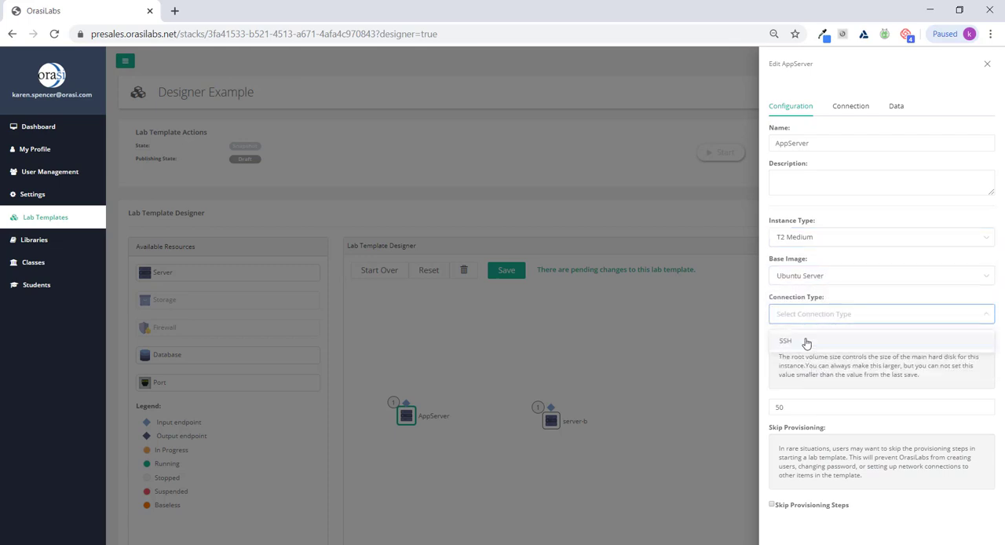
{"action": "left_click", "coordinate": [805, 343]}
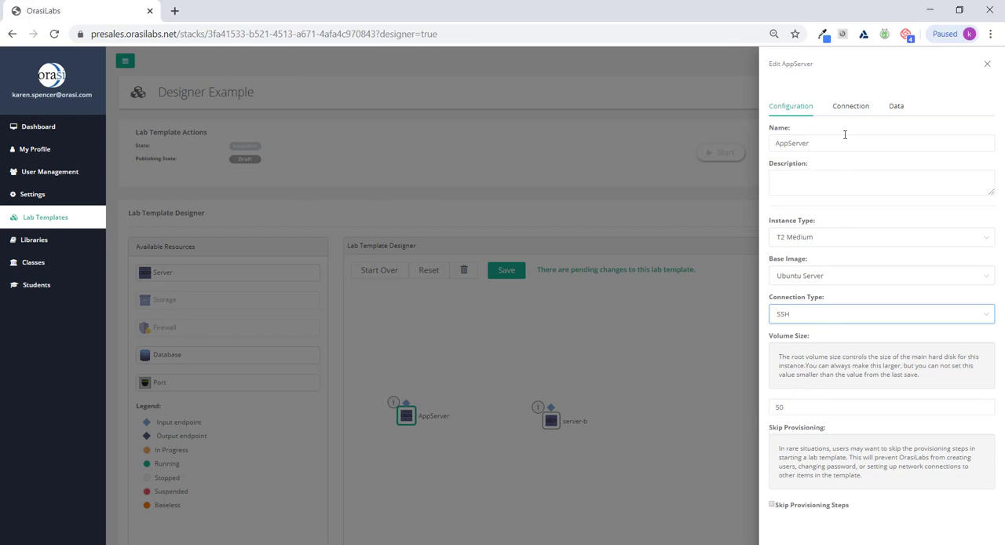
- Review the connection and custom data settings of AppServer, then close its settings
{"action": "left_click", "coordinate": [843, 110]}
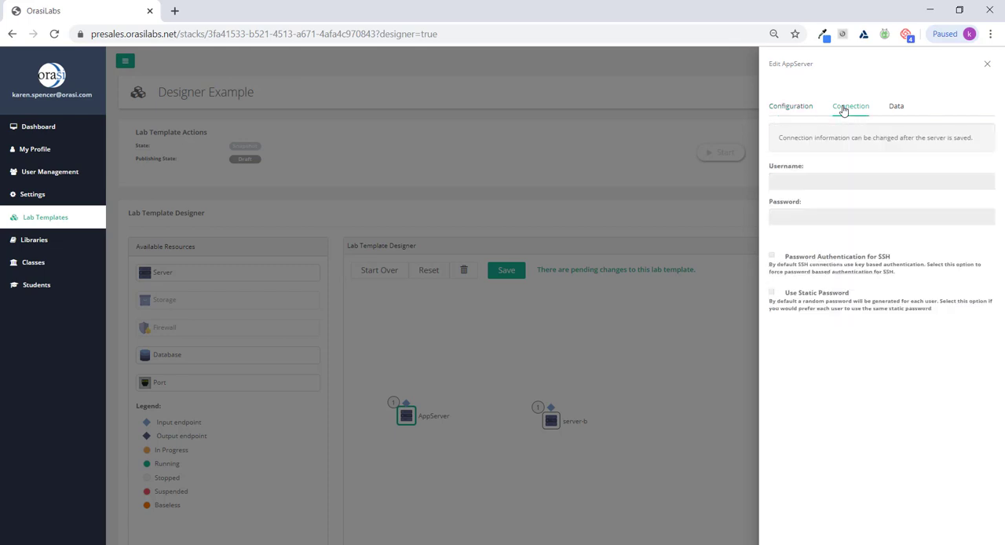
{"action": "left_click", "coordinate": [896, 110]}
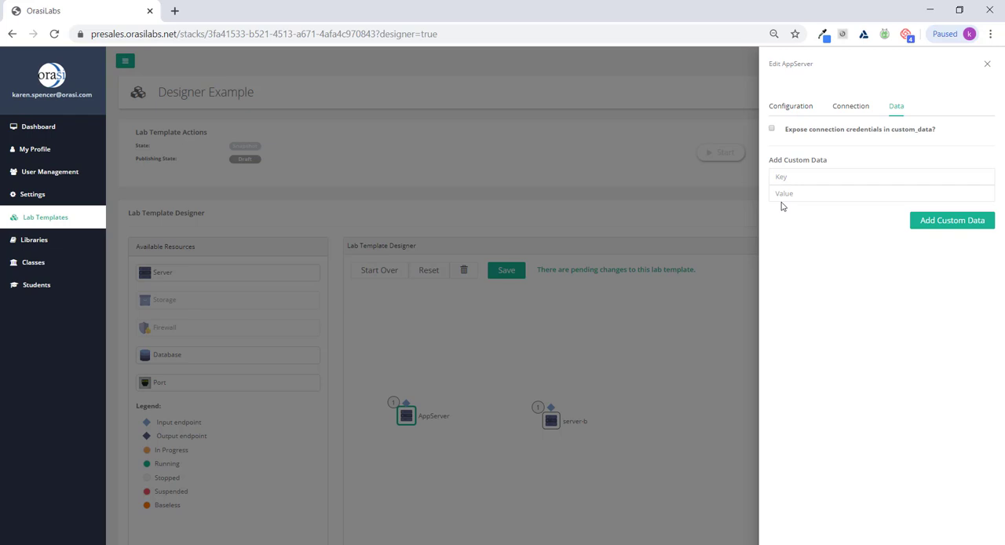
{"action": "left_click", "coordinate": [661, 369]}
- Rename server-b to Client and configure it with instance type T2 Medium, base image Windows 2016 and connection type RDP
{"action": "left_click", "coordinate": [551, 418]}
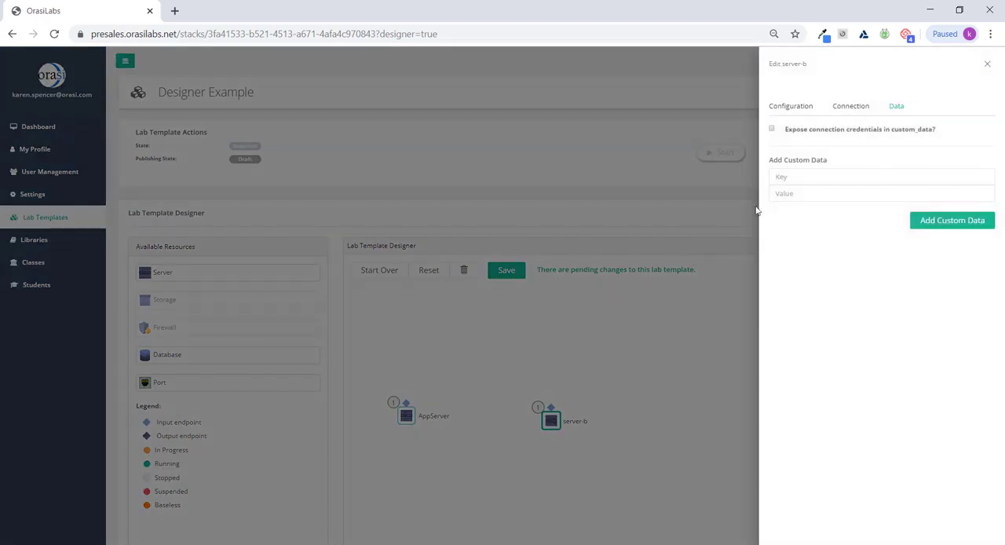
{"action": "left_click", "coordinate": [790, 106]}
{"action": "left_click_drag", "start_coordinate": [777, 143], "coordinate": [816, 141]}
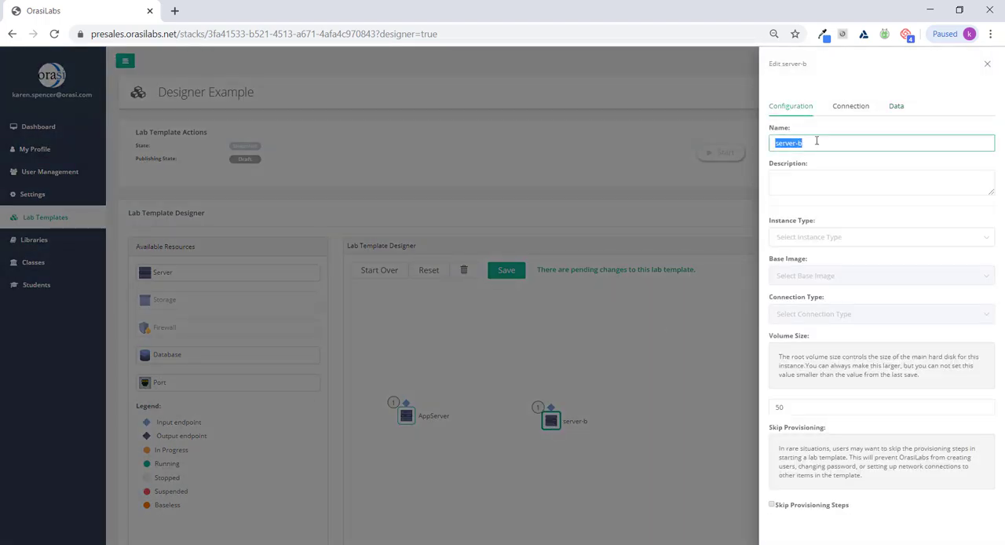
{"action": "type", "text": "Client"}
{"action": "left_click", "coordinate": [795, 240]}
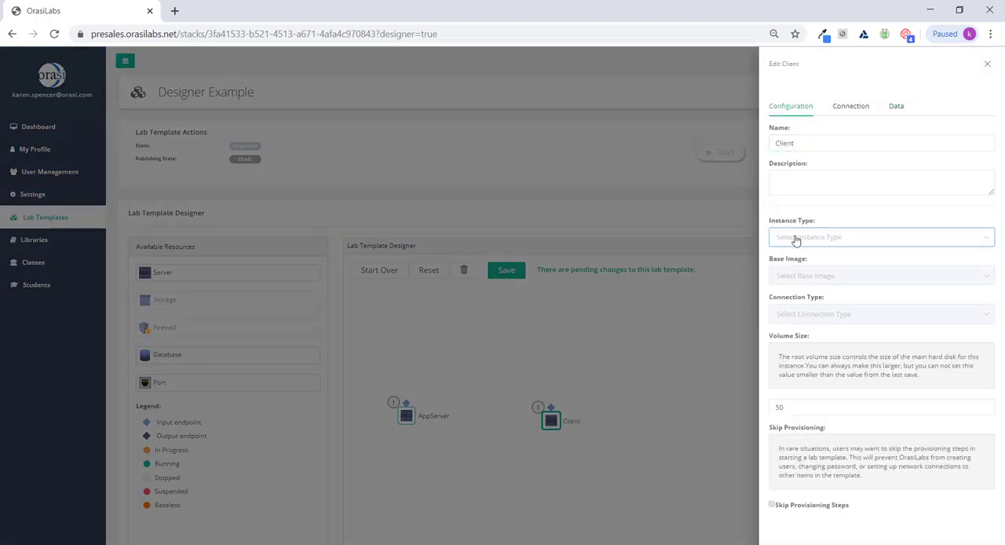
{"action": "left_click", "coordinate": [796, 296]}
{"action": "left_click", "coordinate": [796, 278]}
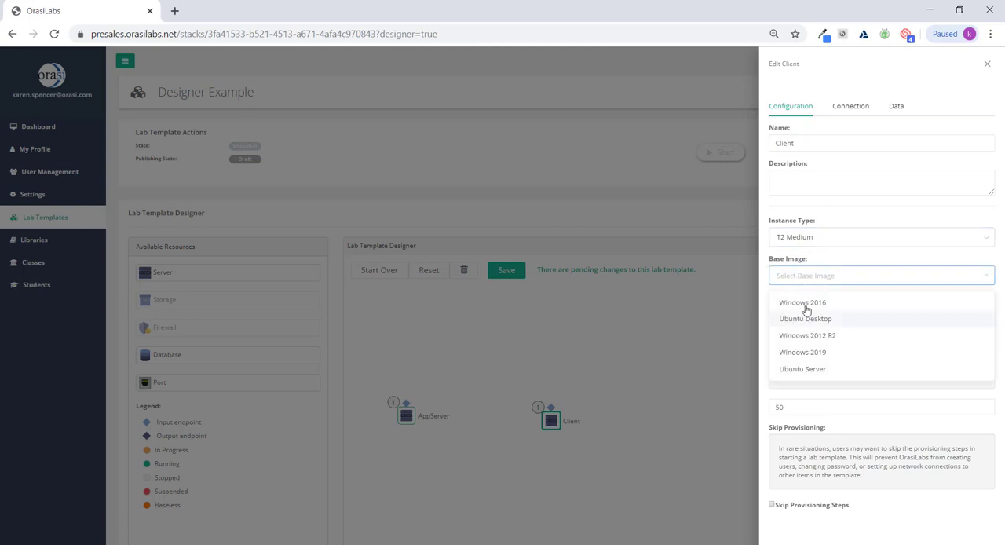
{"action": "left_click", "coordinate": [805, 305]}
{"action": "left_click", "coordinate": [805, 314]}
{"action": "left_click", "coordinate": [804, 344]}
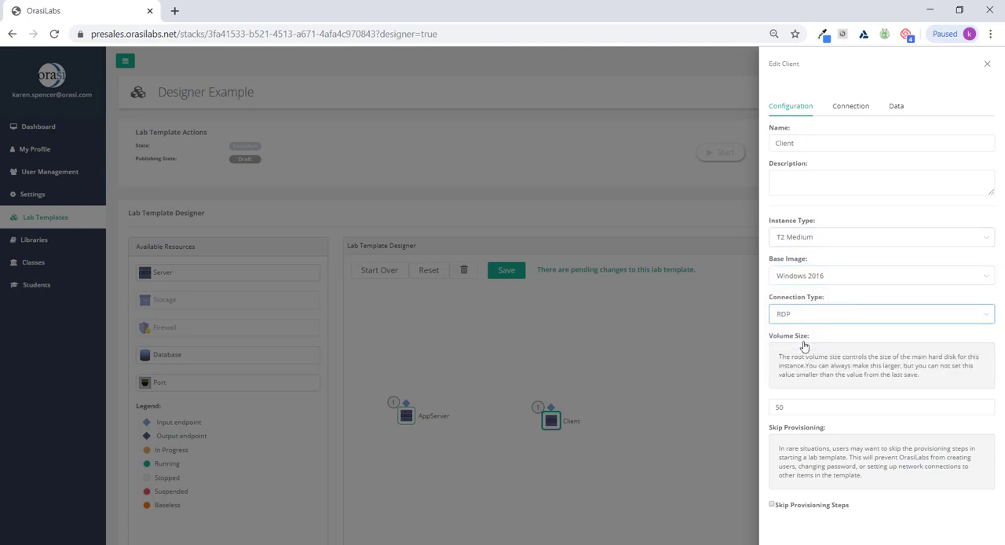
{"action": "left_click", "coordinate": [755, 355]}
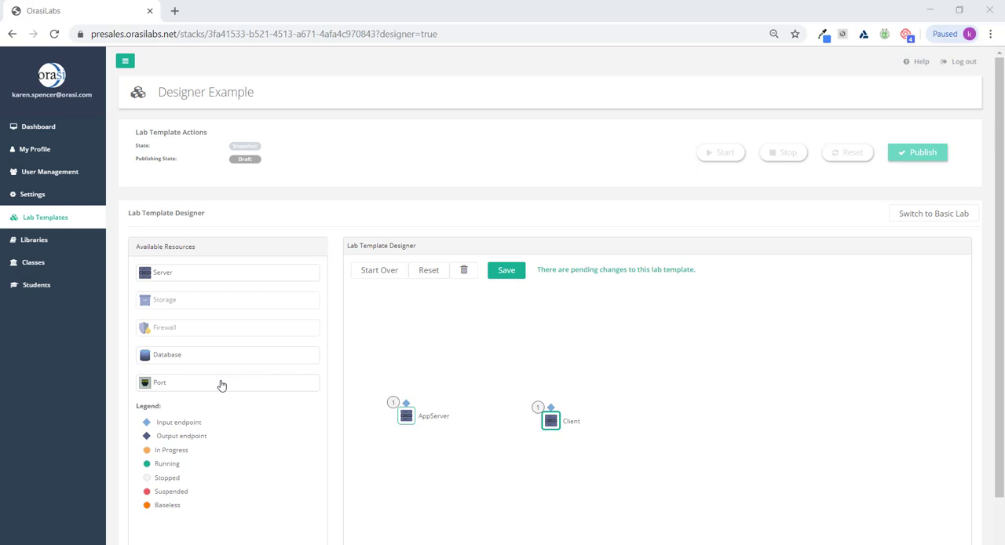
- Add a port above AppServer, connect it to that server, name it SSH and set its port number to 22
{"action": "left_click_drag", "start_coordinate": [221, 385], "coordinate": [475, 304]}
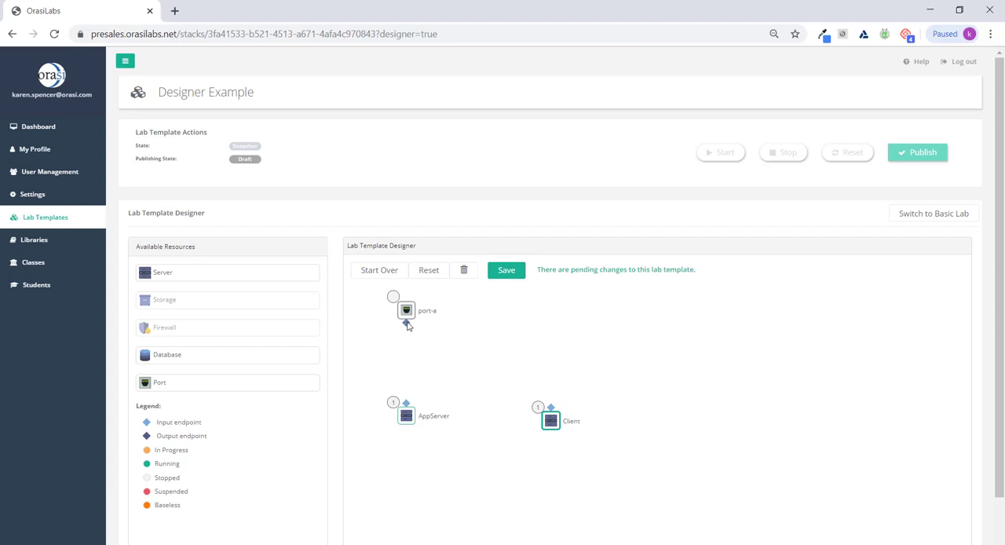
{"action": "left_click_drag", "start_coordinate": [405, 323], "coordinate": [408, 408]}
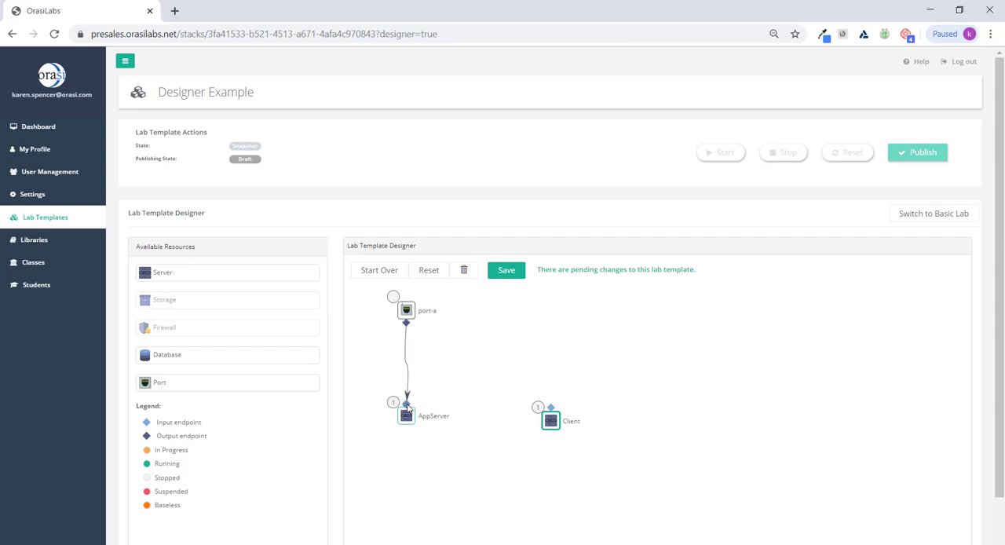
{"action": "left_click", "coordinate": [406, 311]}
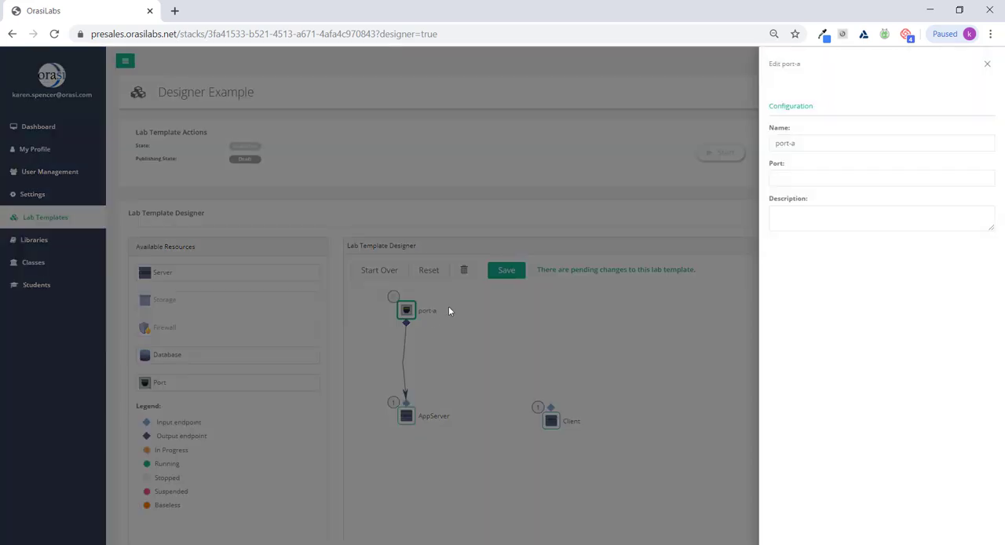
{"action": "left_click", "coordinate": [783, 142]}
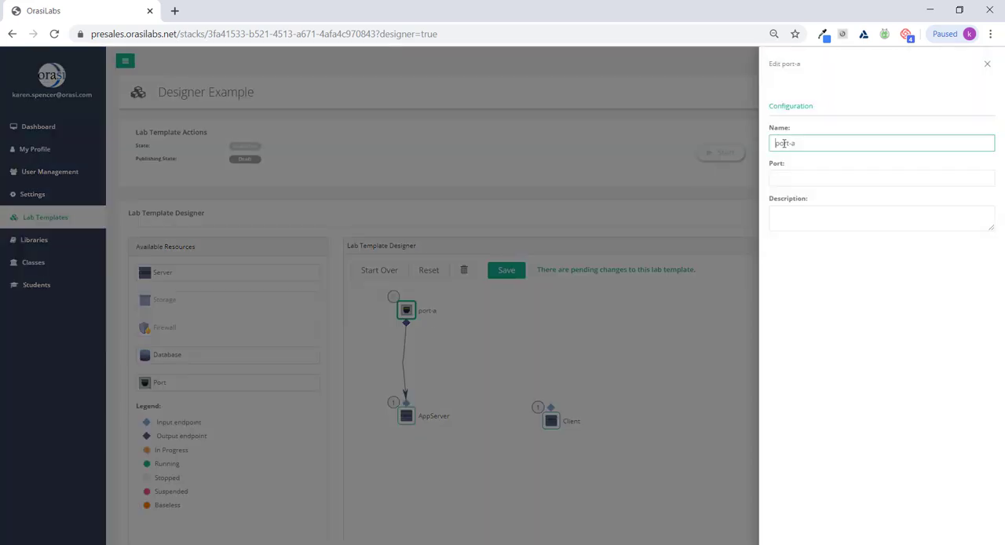
{"action": "left_click_drag", "start_coordinate": [783, 143], "coordinate": [807, 144]}
{"action": "type", "text": "SSH"}
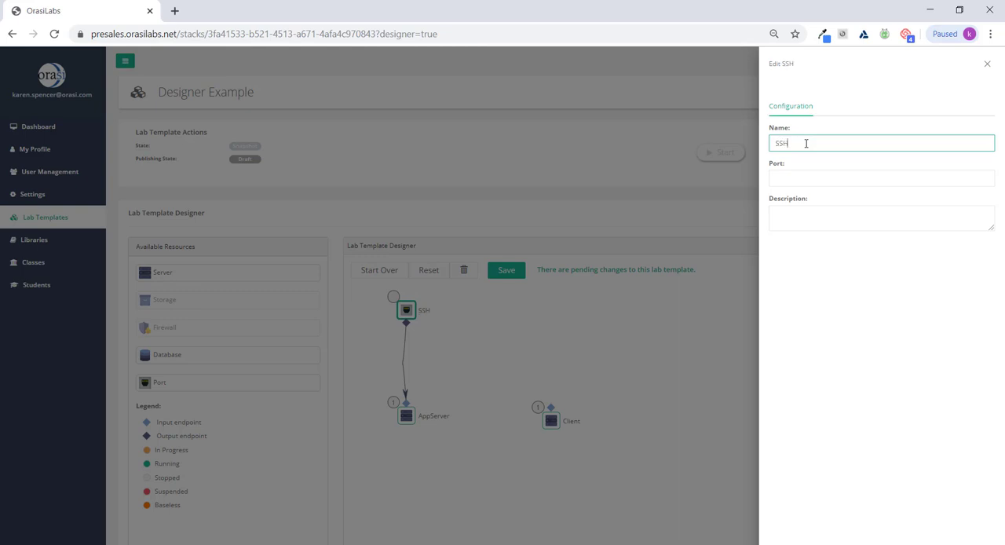
{"action": "key", "text": "Tab"}
{"action": "type", "text": "22"}
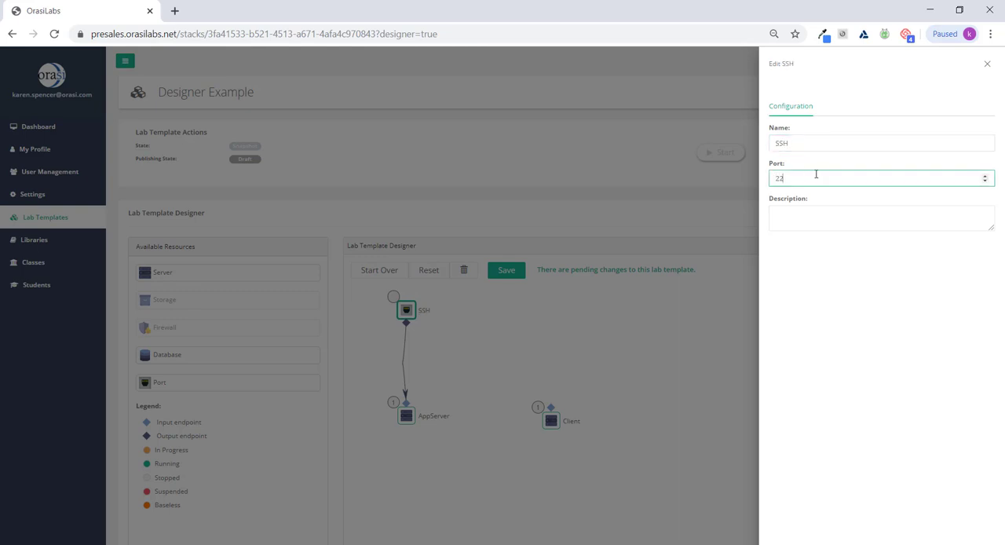
{"action": "left_click", "coordinate": [664, 354]}
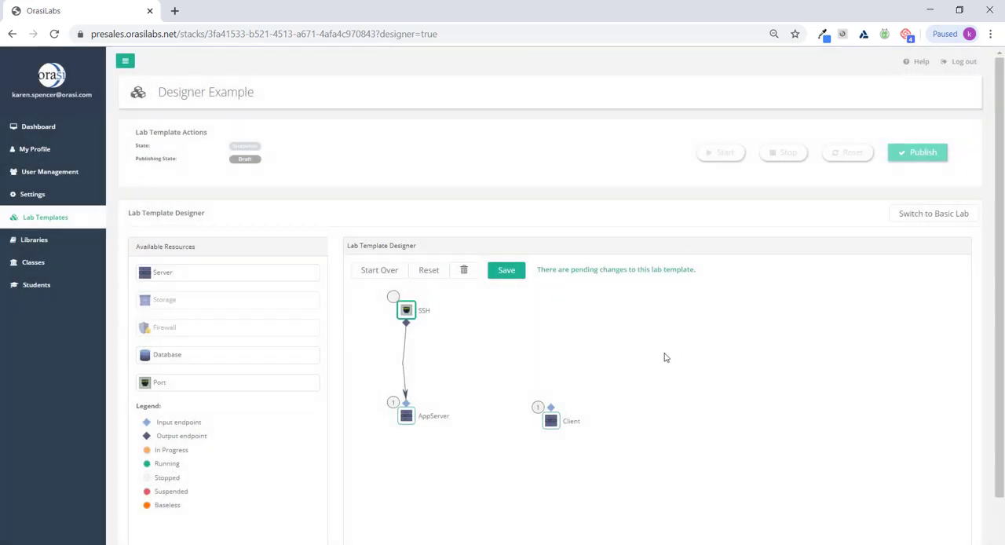
- Add a database beside Client and configure it with instance type T2 General Purpose Small and the MySQL engine
{"action": "left_click_drag", "start_coordinate": [242, 354], "coordinate": [502, 370]}
{"action": "left_click", "coordinate": [656, 421]}
{"action": "double_click", "coordinate": [656, 423]}
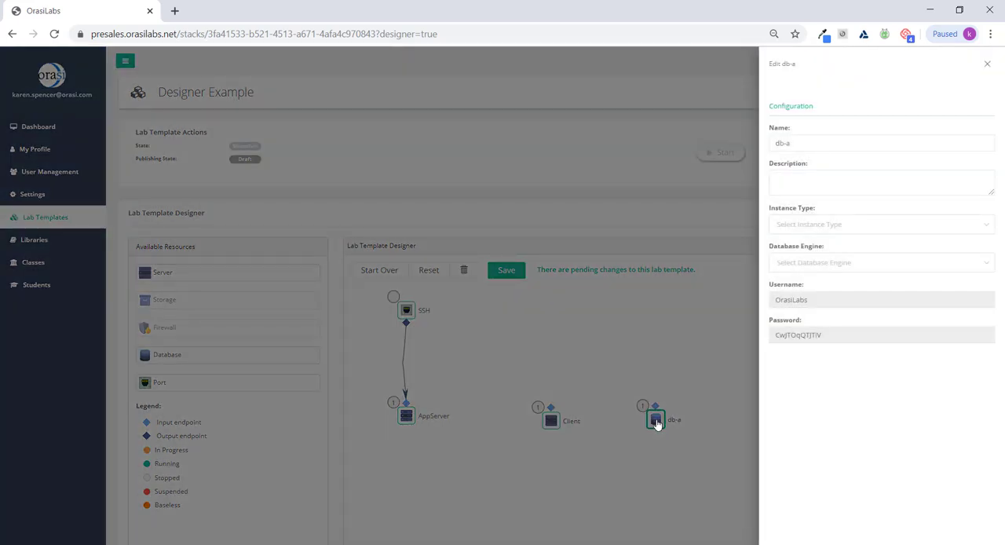
{"action": "left_click", "coordinate": [803, 226]}
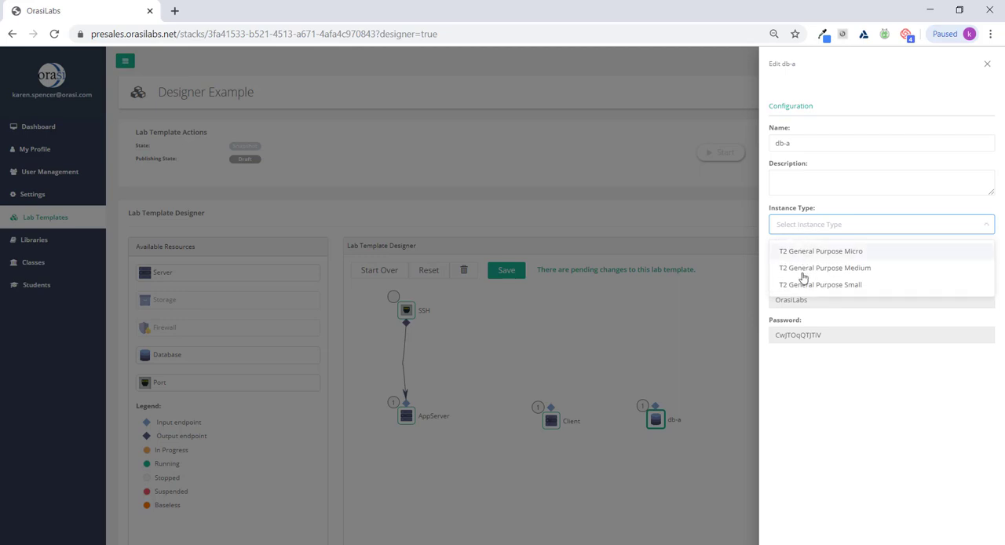
{"action": "left_click", "coordinate": [803, 285]}
{"action": "left_click", "coordinate": [803, 262]}
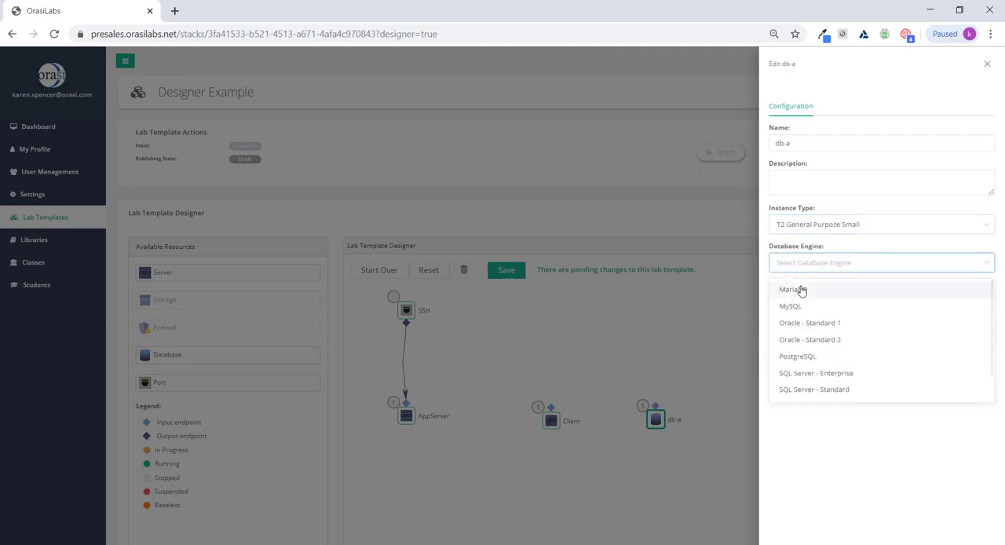
{"action": "left_click", "coordinate": [797, 306]}
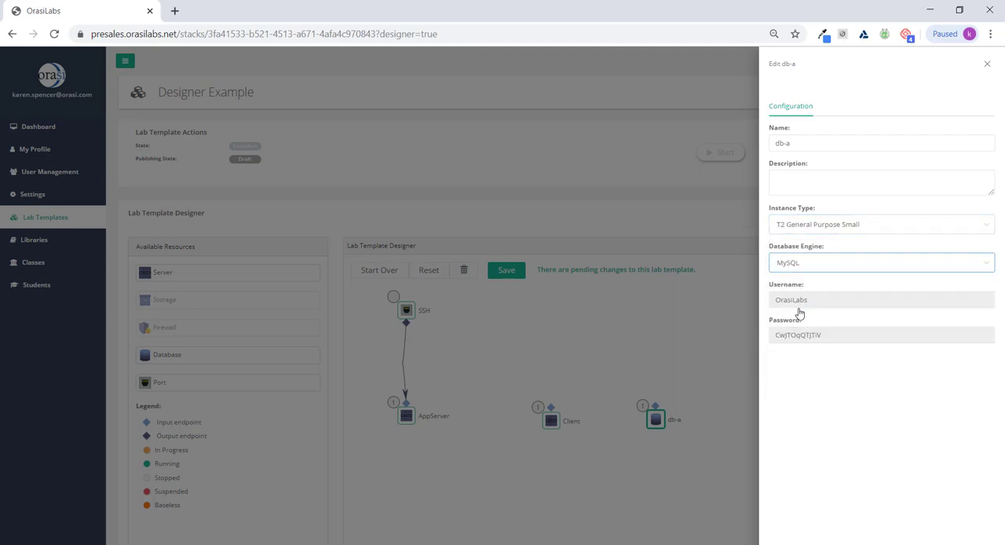
{"action": "left_click", "coordinate": [719, 326]}
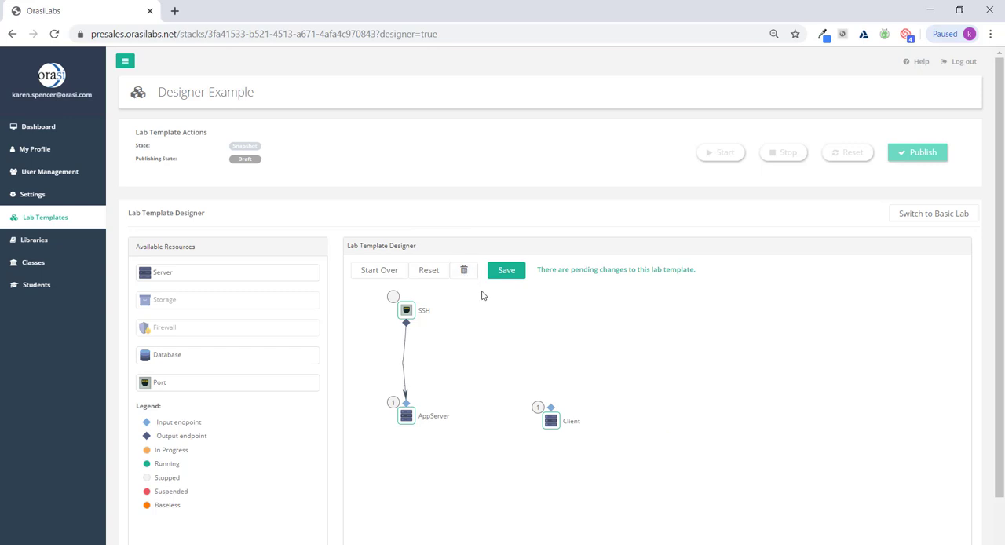
- Save the pending changes to the Designer Example lab template and start the lab
{"action": "left_click", "coordinate": [504, 271]}
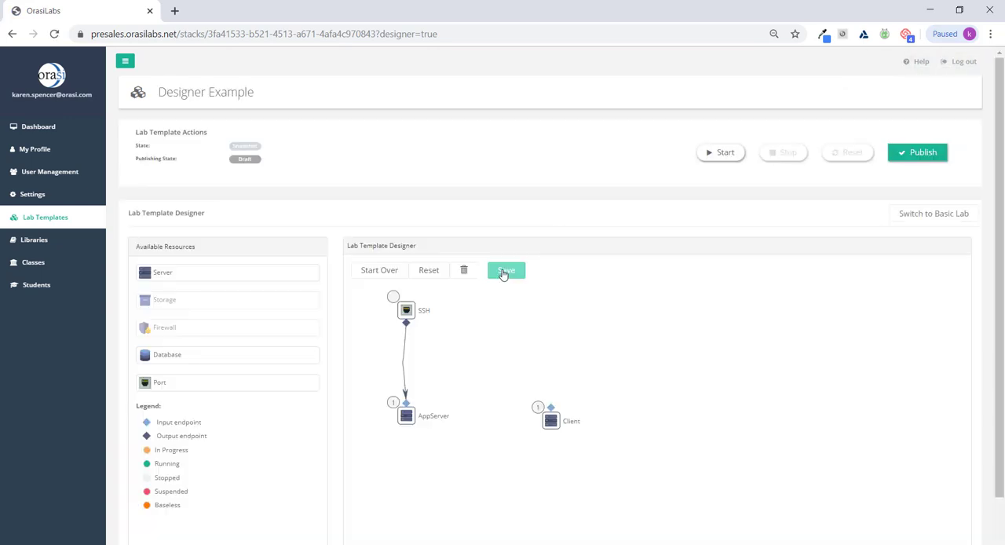
{"action": "left_click", "coordinate": [715, 153]}
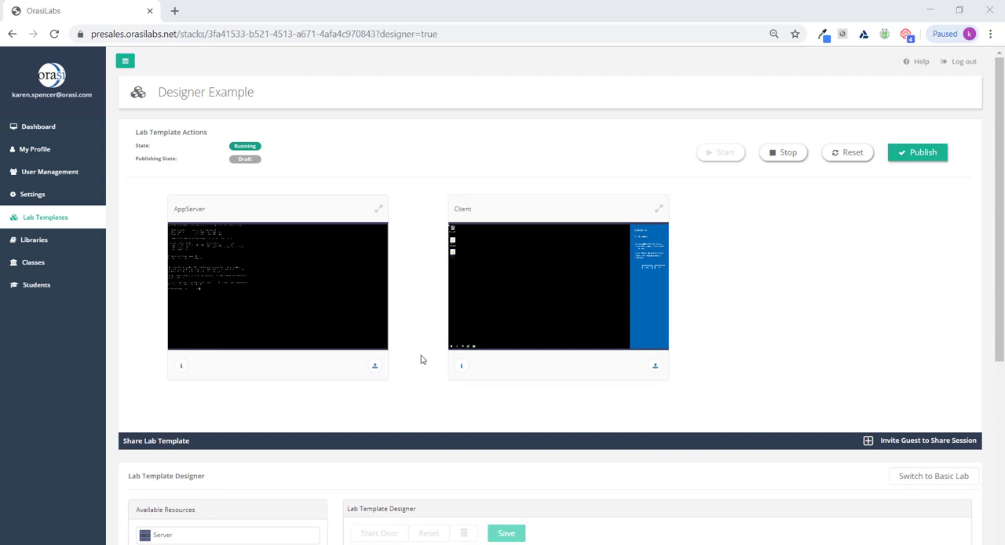
- Check the Client machine's custom data, then upload Application Install.exe to that machine
{"action": "left_click", "coordinate": [461, 366]}
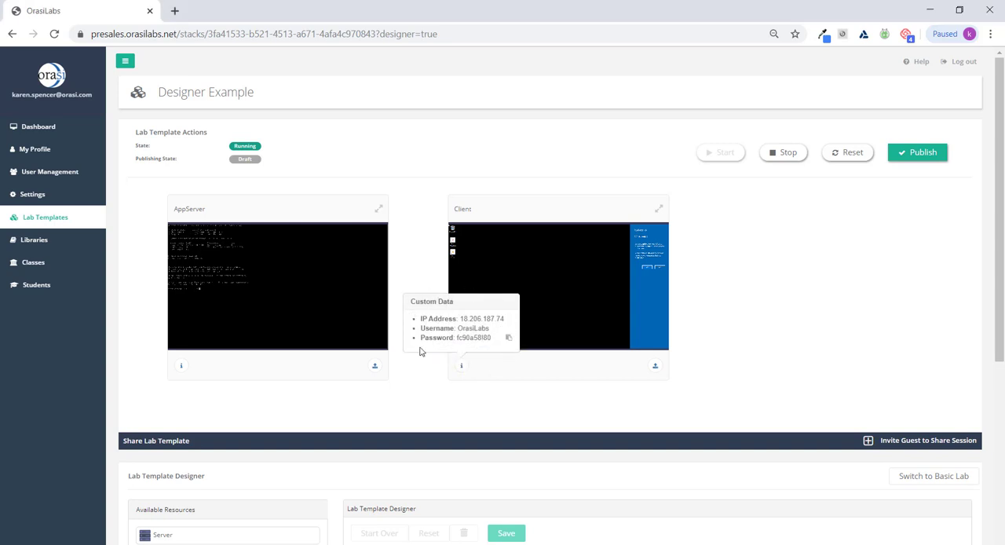
{"action": "left_click", "coordinate": [461, 367]}
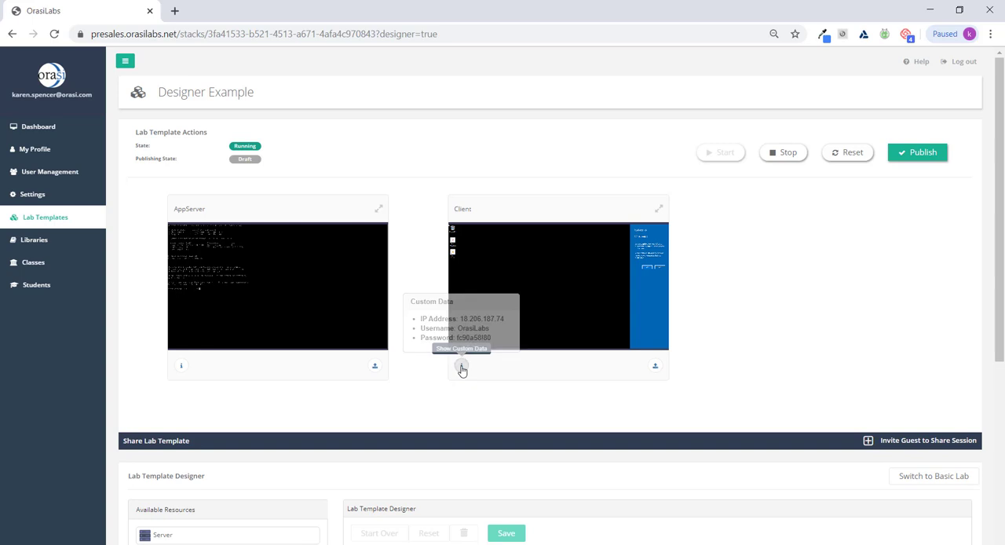
{"action": "left_click", "coordinate": [656, 367]}
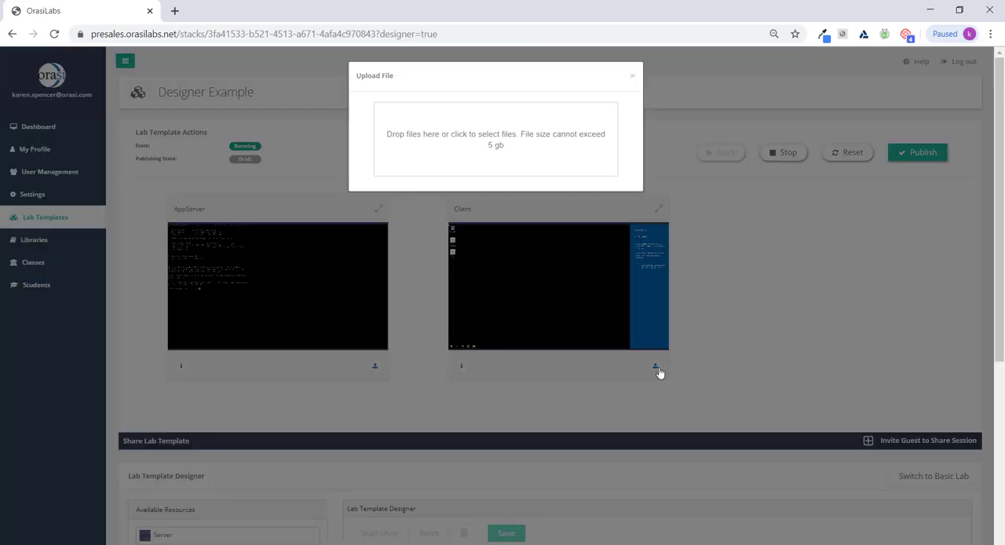
{"action": "left_click", "coordinate": [486, 143]}
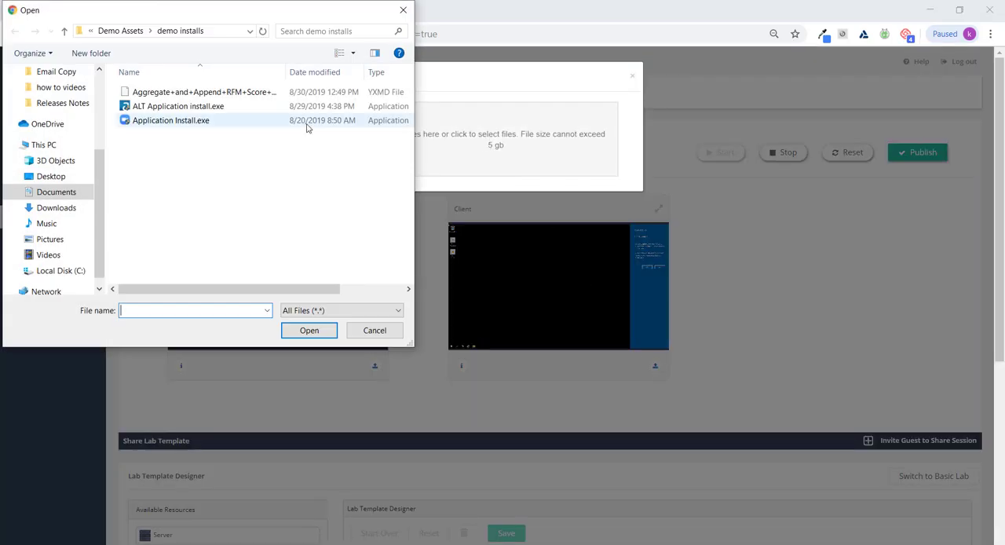
{"action": "left_click", "coordinate": [234, 122]}
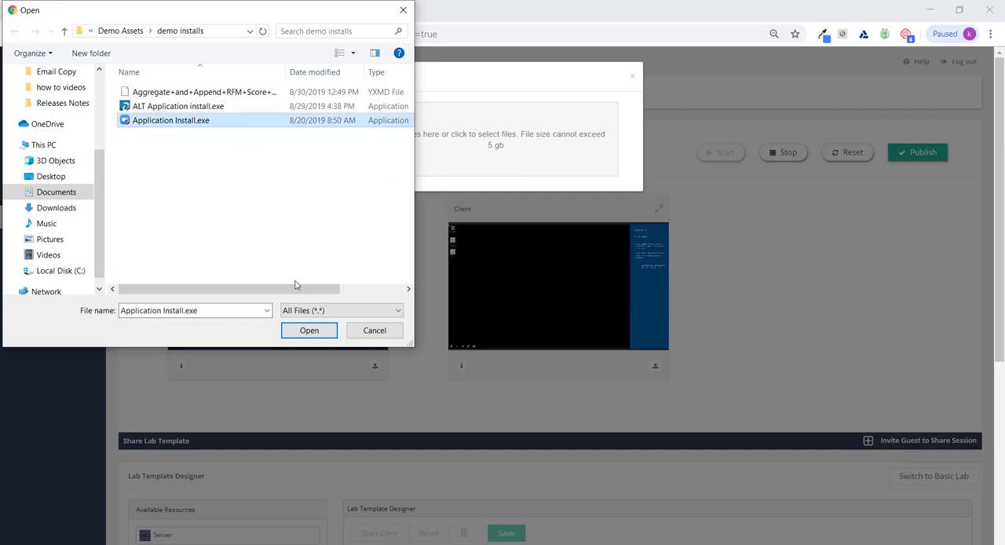
{"action": "left_click", "coordinate": [307, 330]}
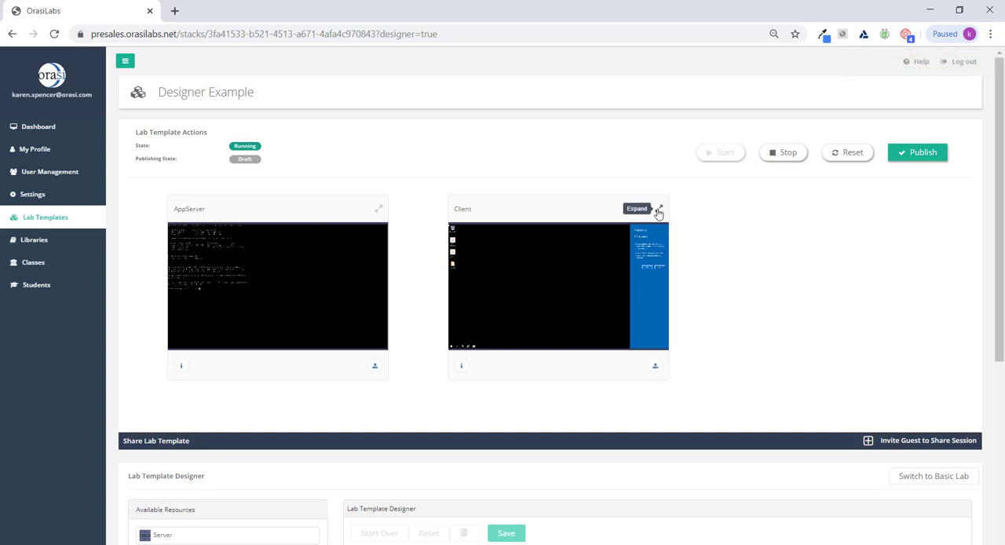
- Expand the Client machine to full screen and locate the uploaded Application Install file in its Uploads folder
{"action": "left_click", "coordinate": [658, 210]}
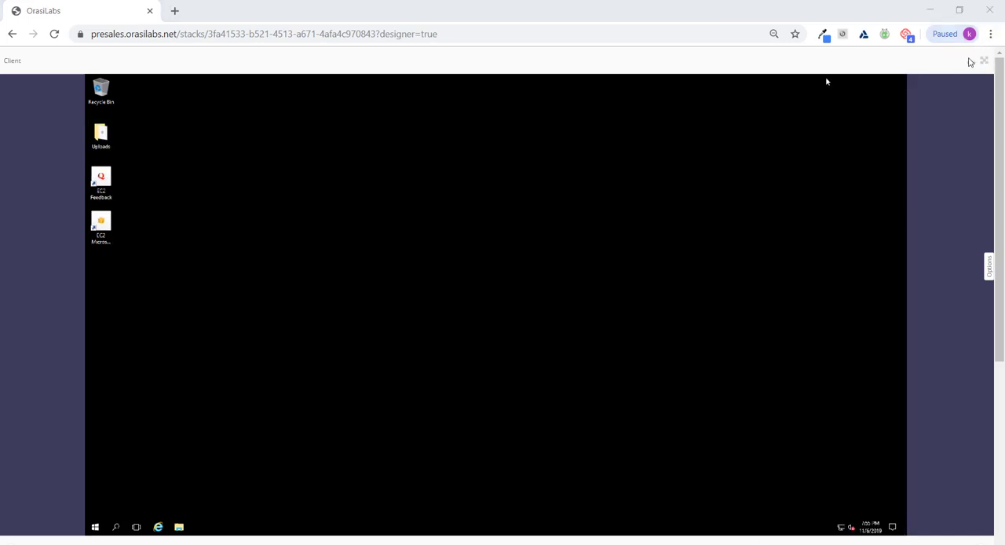
{"action": "left_click", "coordinate": [985, 64]}
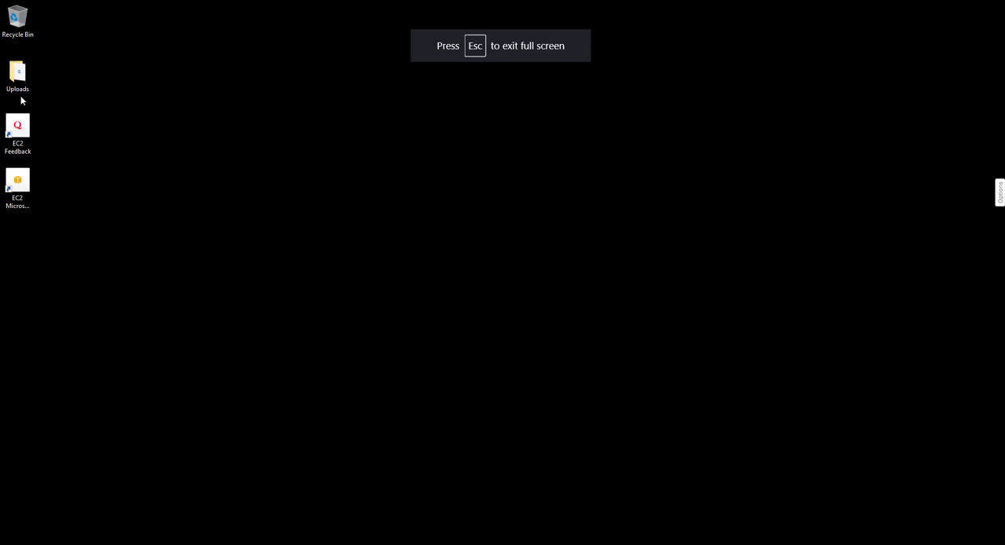
{"action": "left_click", "coordinate": [17, 83]}
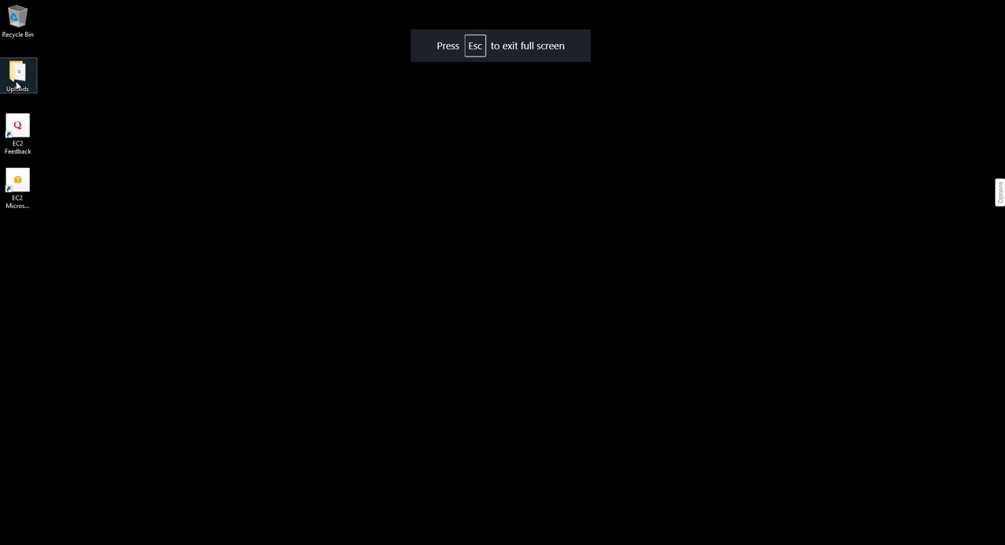
{"action": "double_click", "coordinate": [17, 83]}
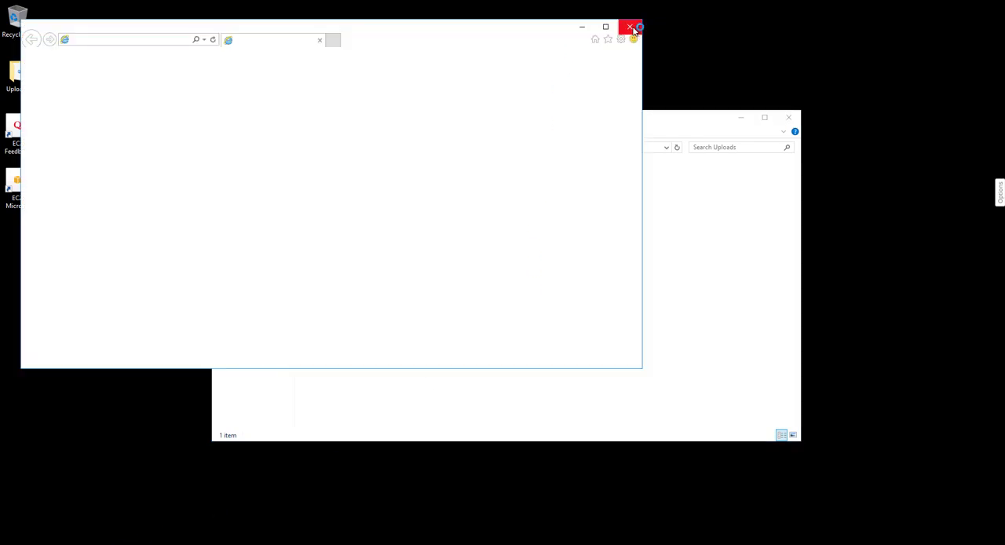
{"action": "left_click", "coordinate": [685, 121]}
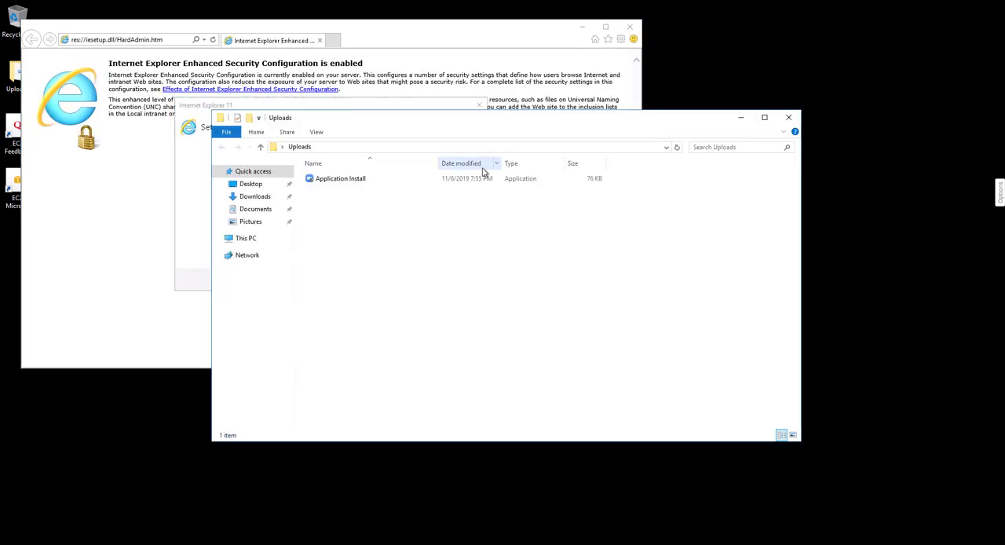
{"action": "left_click", "coordinate": [359, 180]}
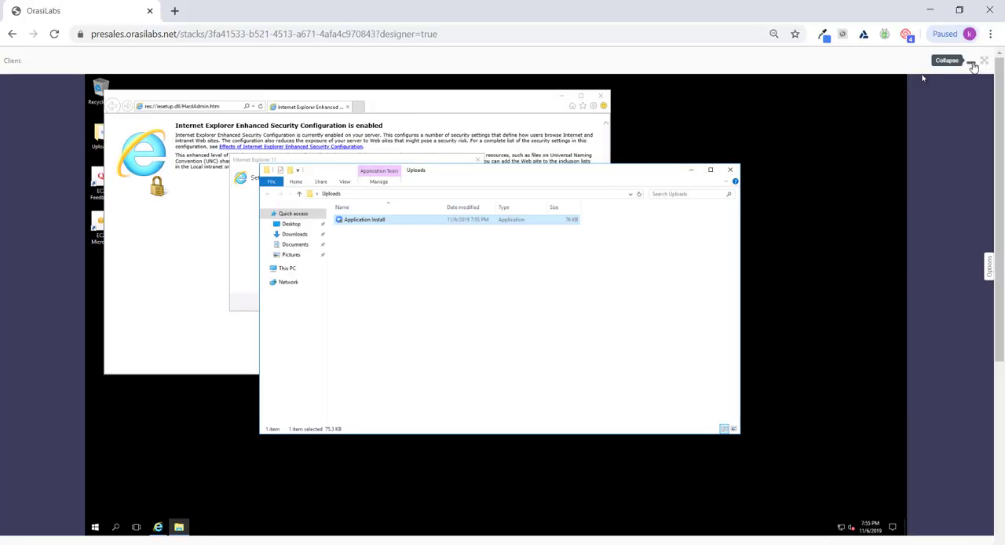
- Dismiss the Internet Explorer 11 setup prompt and the Uploads folder on Client, then collapse the machine's view
{"action": "left_click", "coordinate": [601, 98]}
{"action": "left_click", "coordinate": [414, 302]}
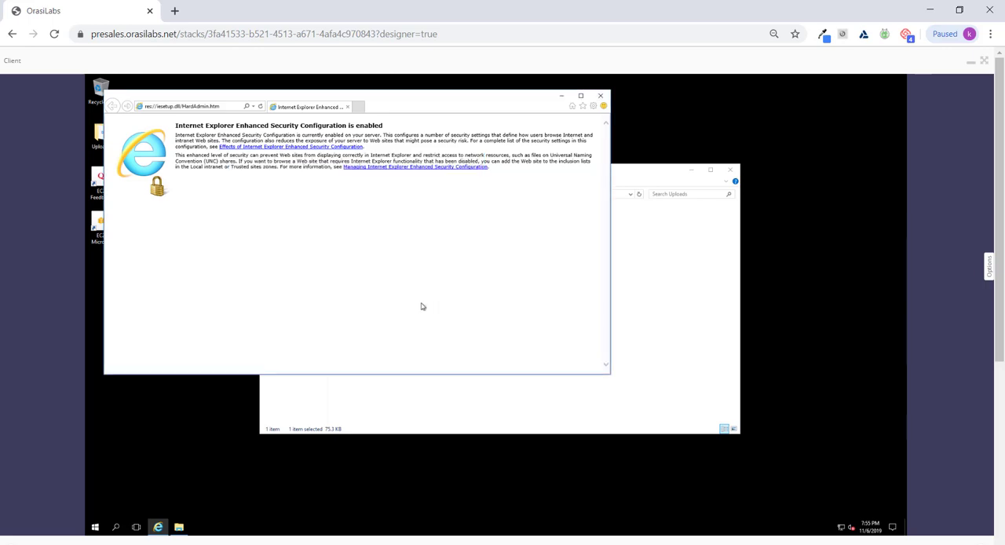
{"action": "left_click", "coordinate": [729, 170]}
{"action": "left_click", "coordinate": [971, 68]}
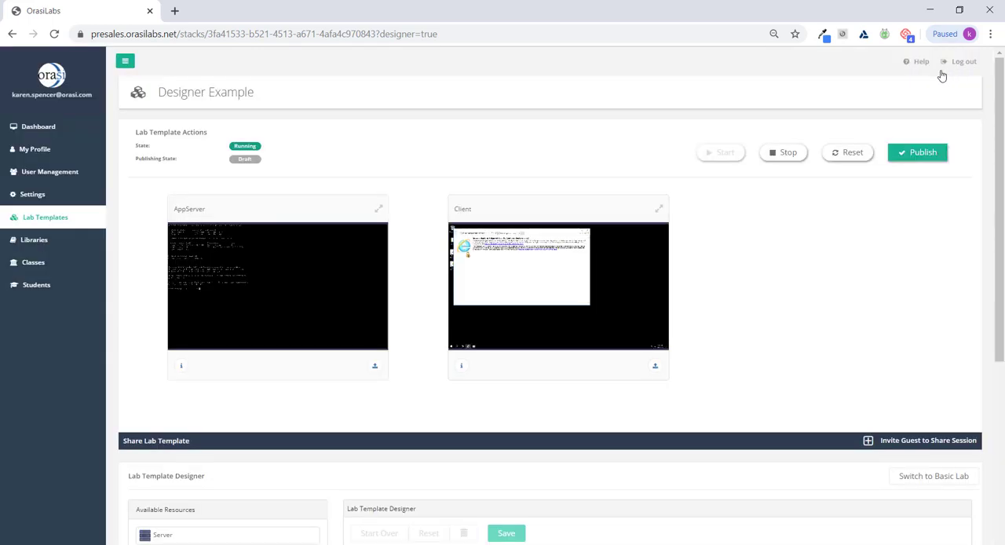
- Stop the running lab with its changes saved to the template, then publish the Designer Example template
{"action": "left_click", "coordinate": [783, 152]}
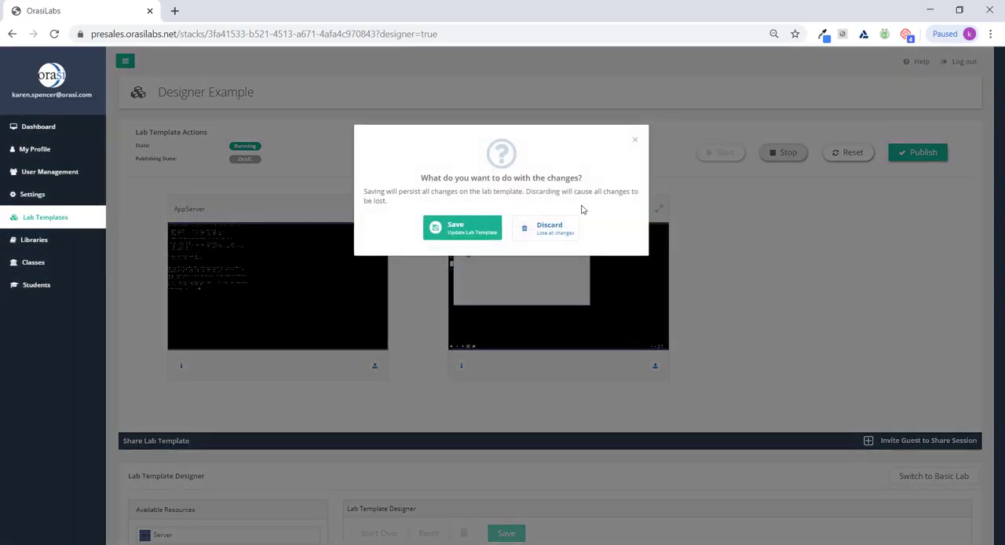
{"action": "left_click", "coordinate": [464, 229]}
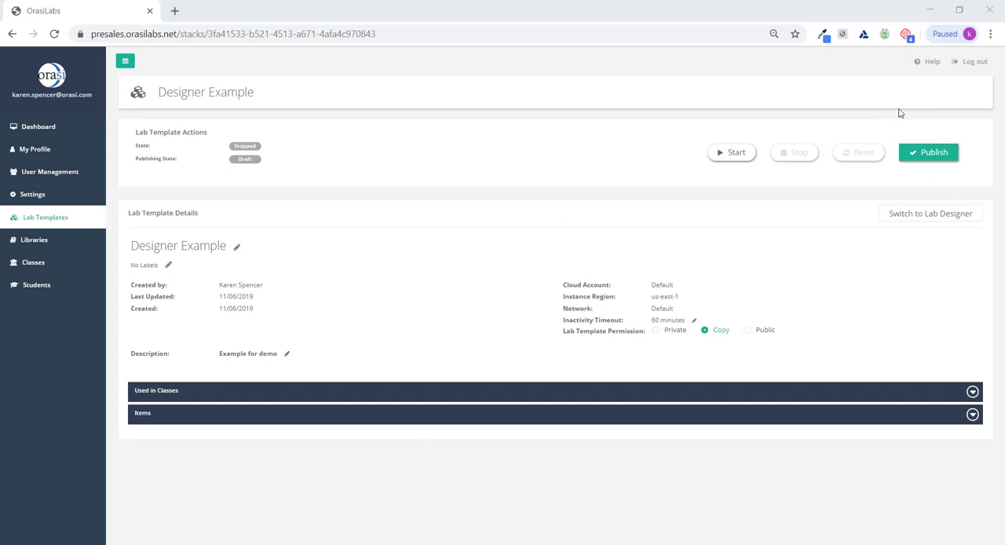
{"action": "left_click", "coordinate": [925, 154]}
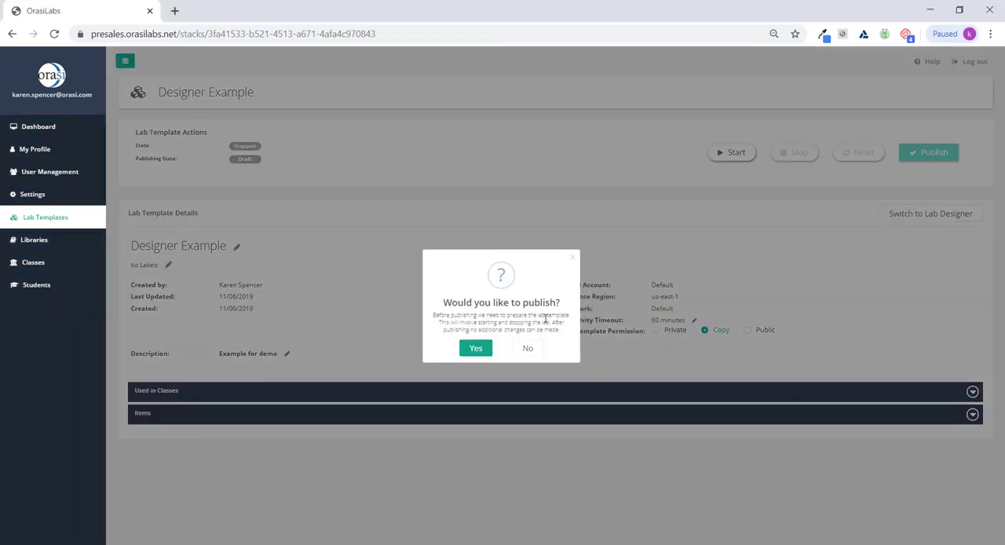
{"action": "left_click", "coordinate": [475, 347]}
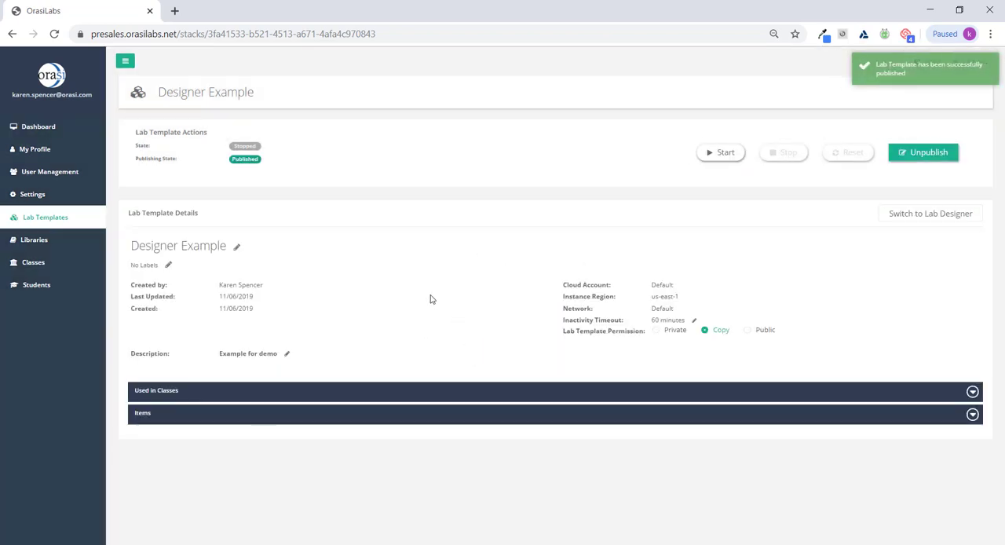
- Return to the lab templates list and open the Test Management template in the lab designer
{"action": "left_click", "coordinate": [53, 218]}
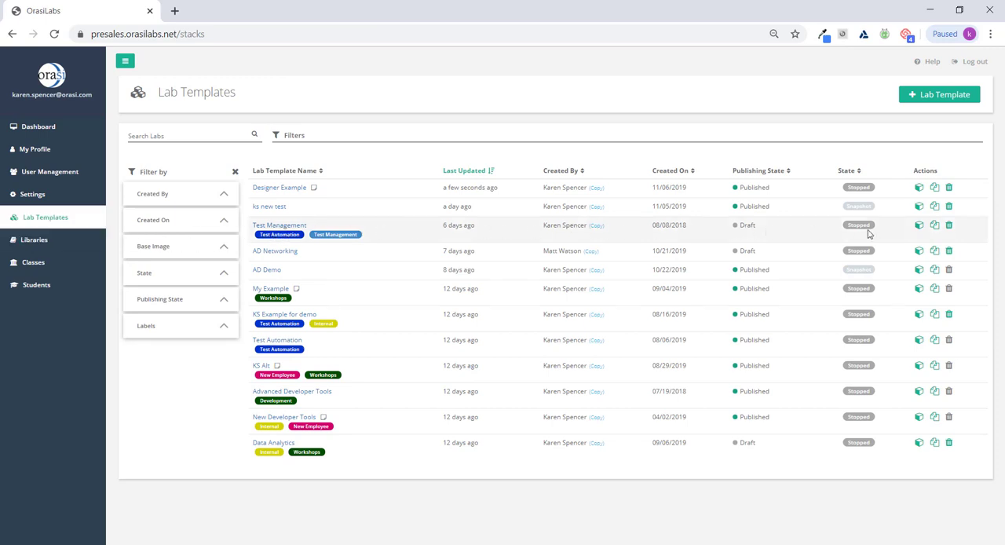
{"action": "left_click", "coordinate": [919, 226]}
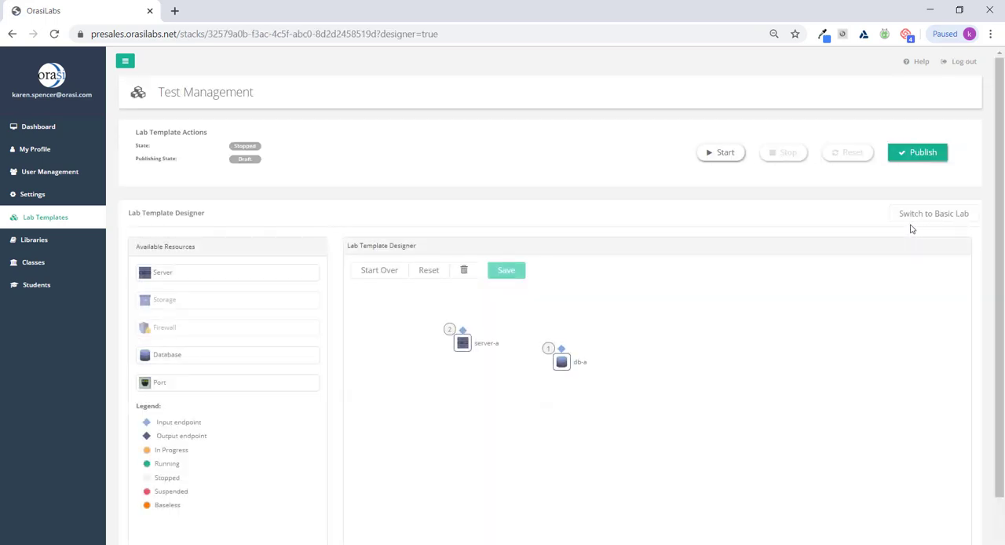